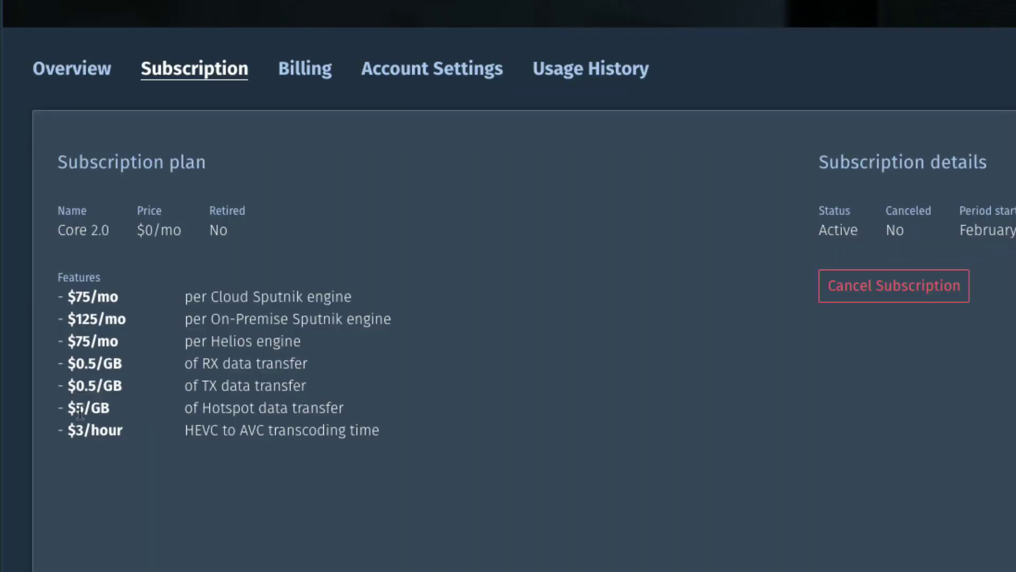
- Review the hourly HEVC to AVC transcoding rate in the Core 2.0 subscription plan features
double_click(77, 432)
double_click(189, 428)
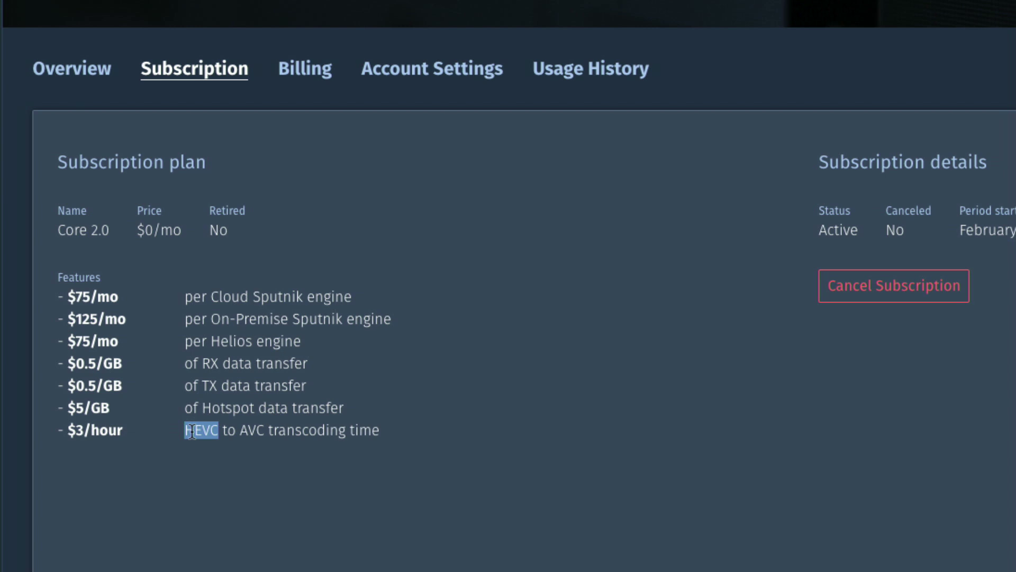
click(238, 454)
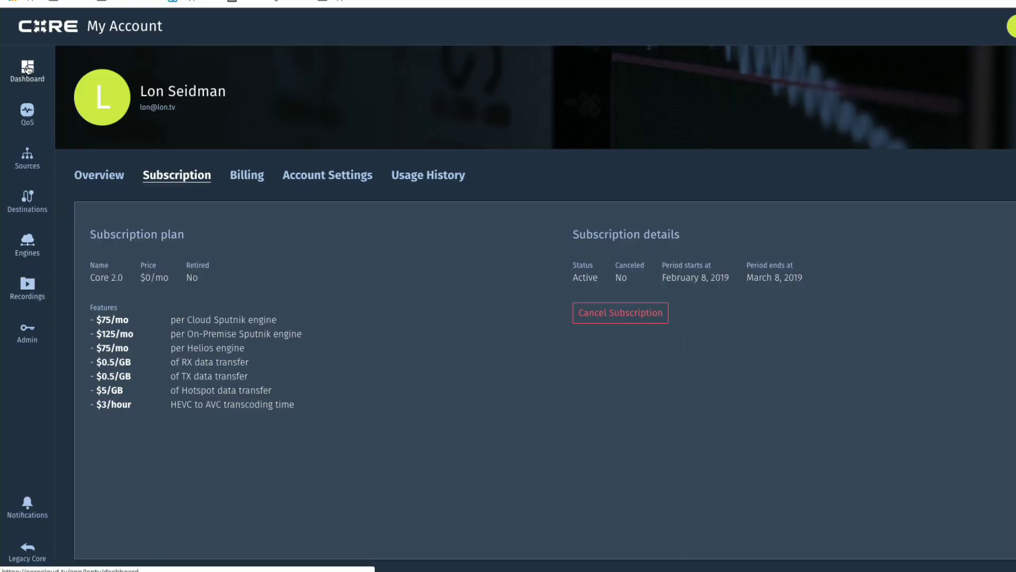
- Open the VidiU Go encoder's details from the dashboard and take its YouTube channel live, switching to the YouTube Live Dashboard
click(28, 69)
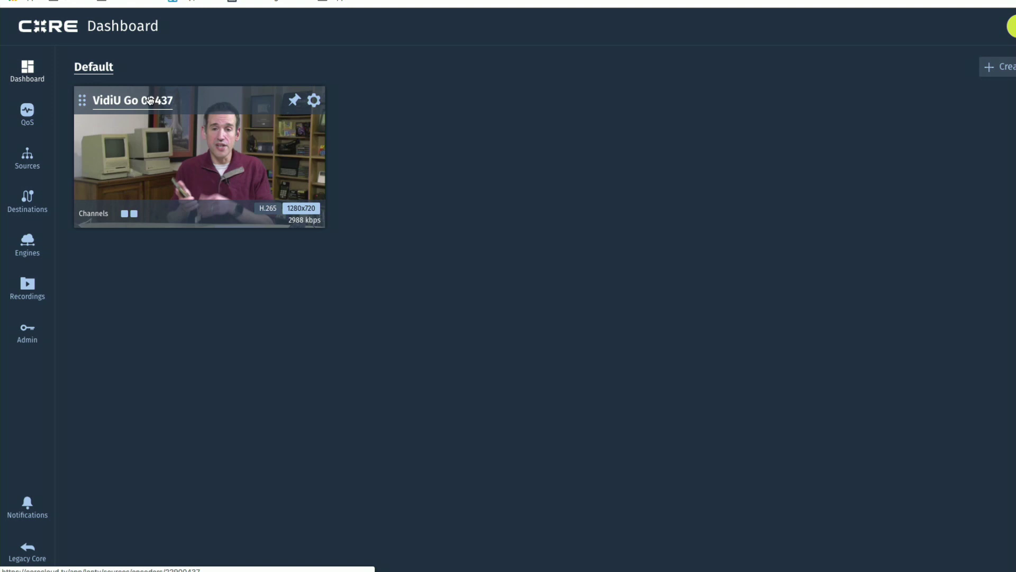
click(149, 105)
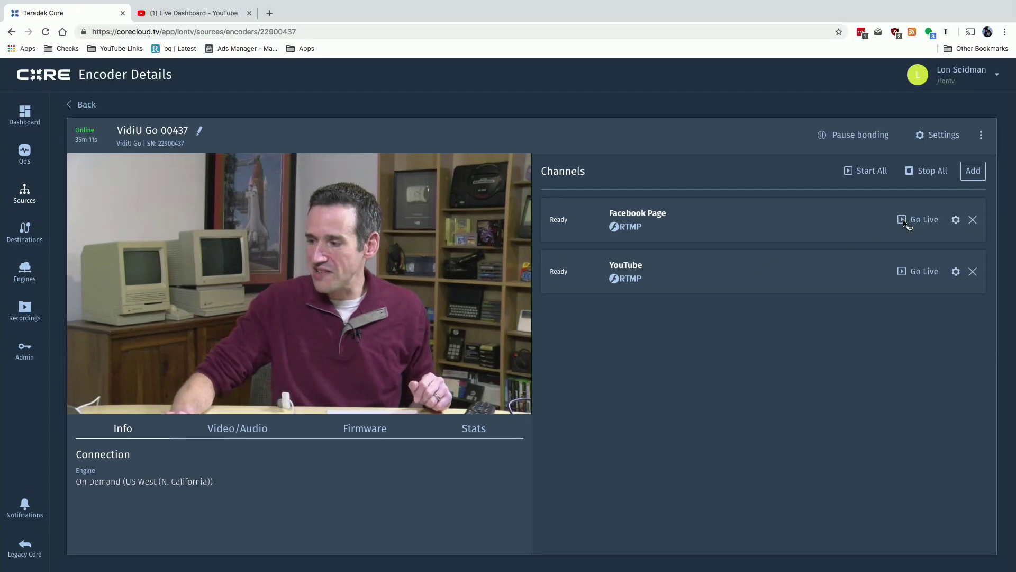
click(902, 273)
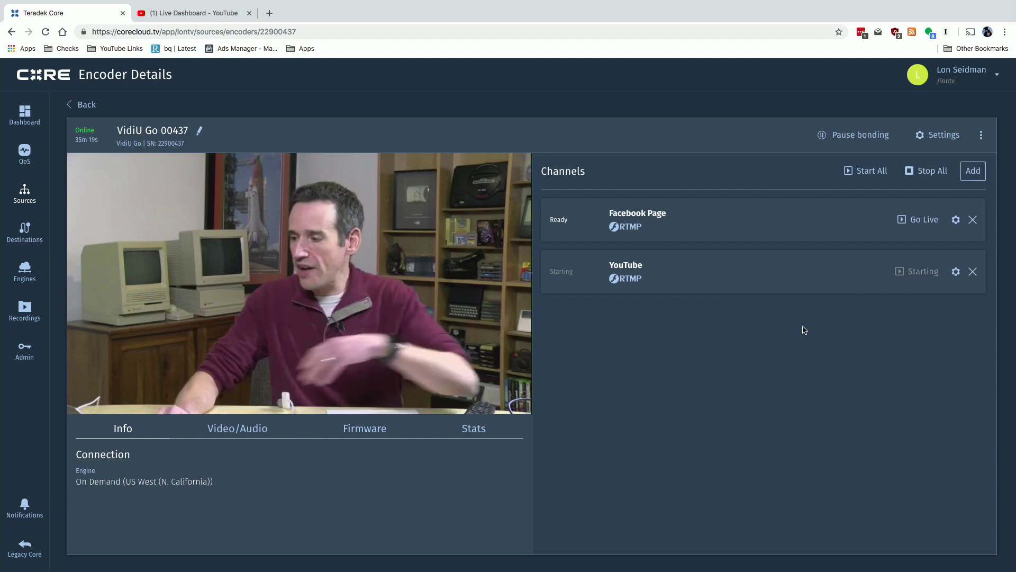
click(209, 19)
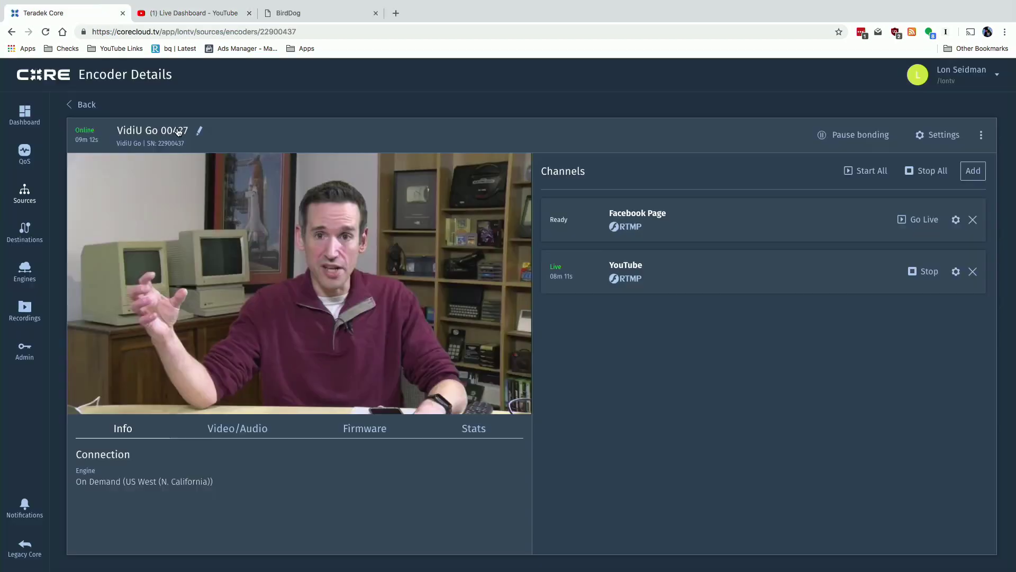
- Try the Custom video quality in the VidiU Go encoding settings, check its resolution and bitrate options, and discard the change
click(933, 137)
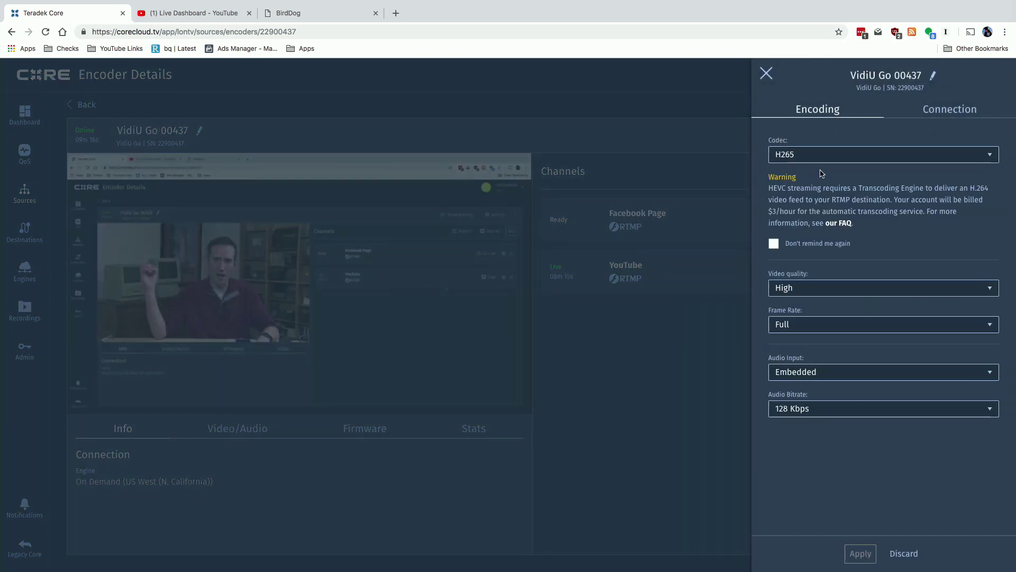
click(829, 292)
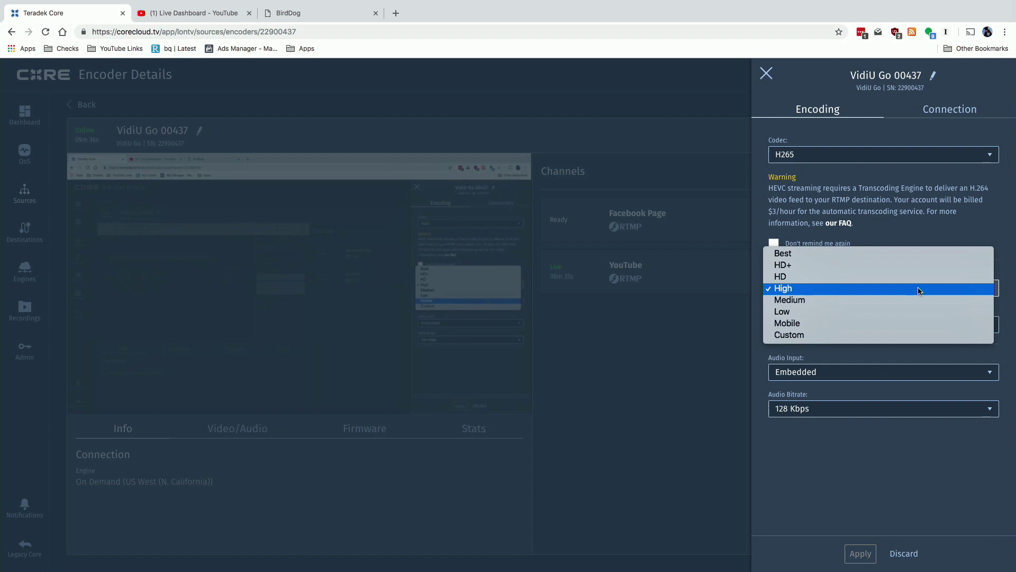
click(897, 336)
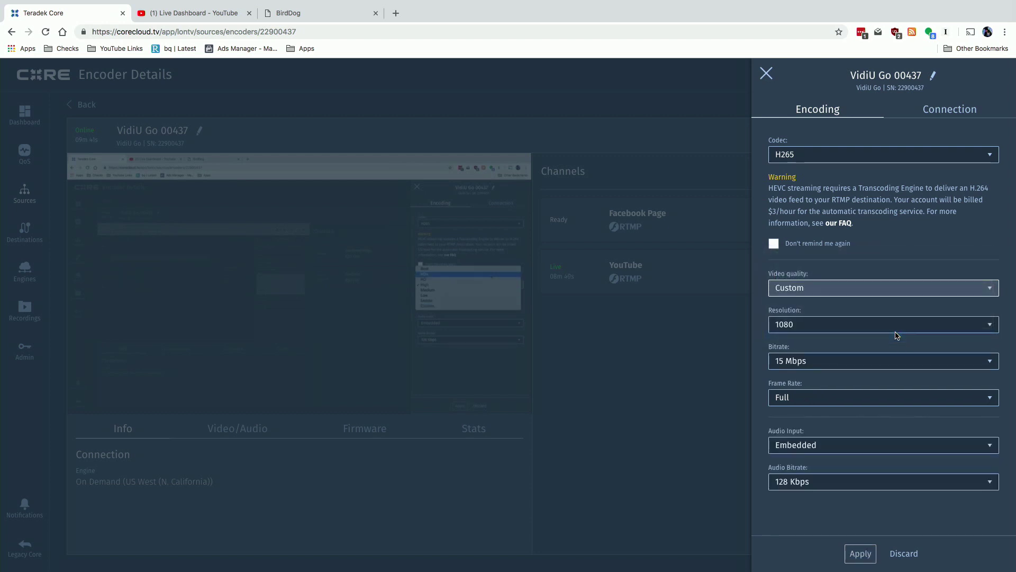
click(866, 331)
click(916, 278)
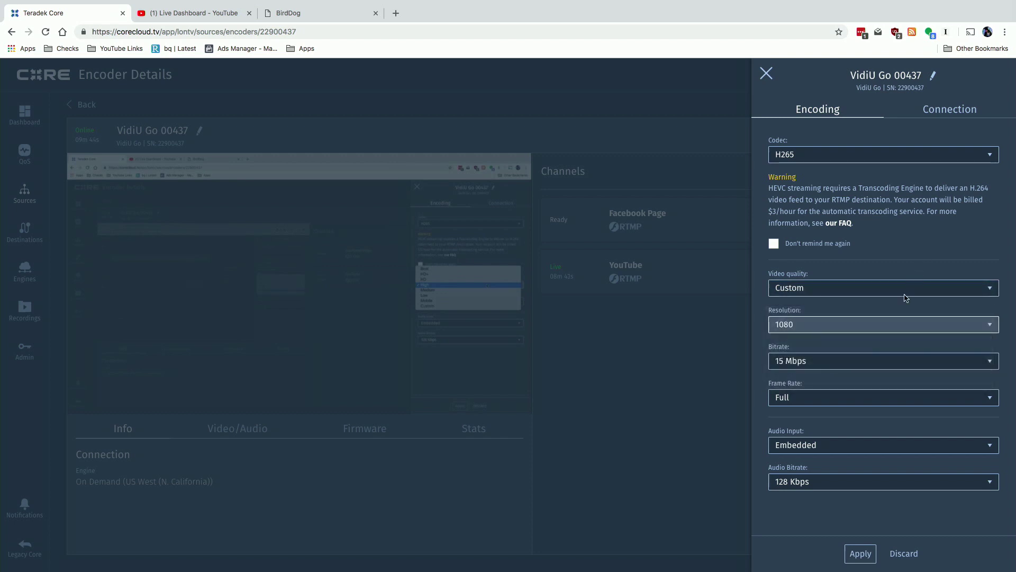
click(871, 361)
click(869, 363)
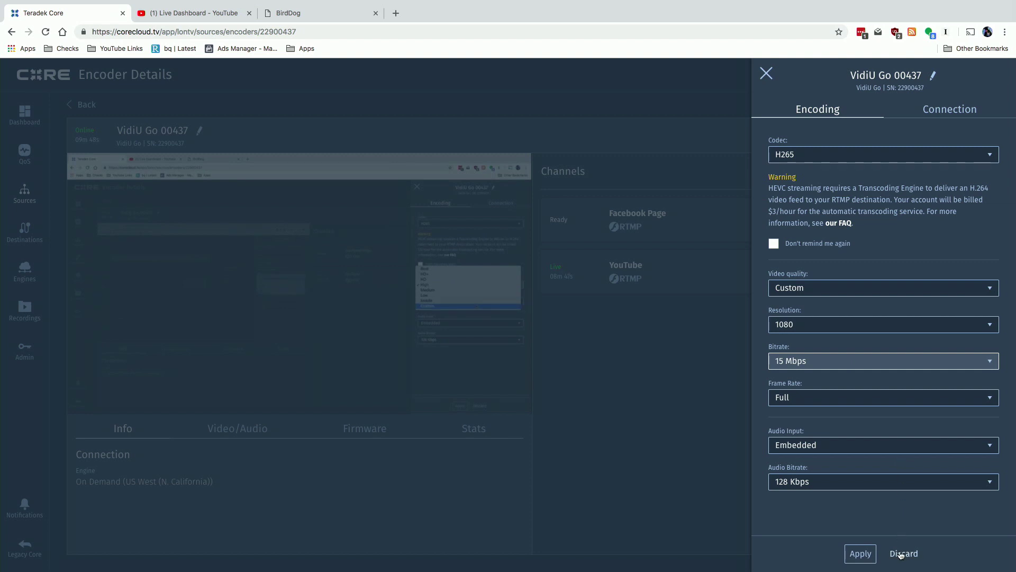
click(901, 554)
- Review the encoder's audio input choices and its maximum buffer size setting, and close the encoder settings
click(866, 375)
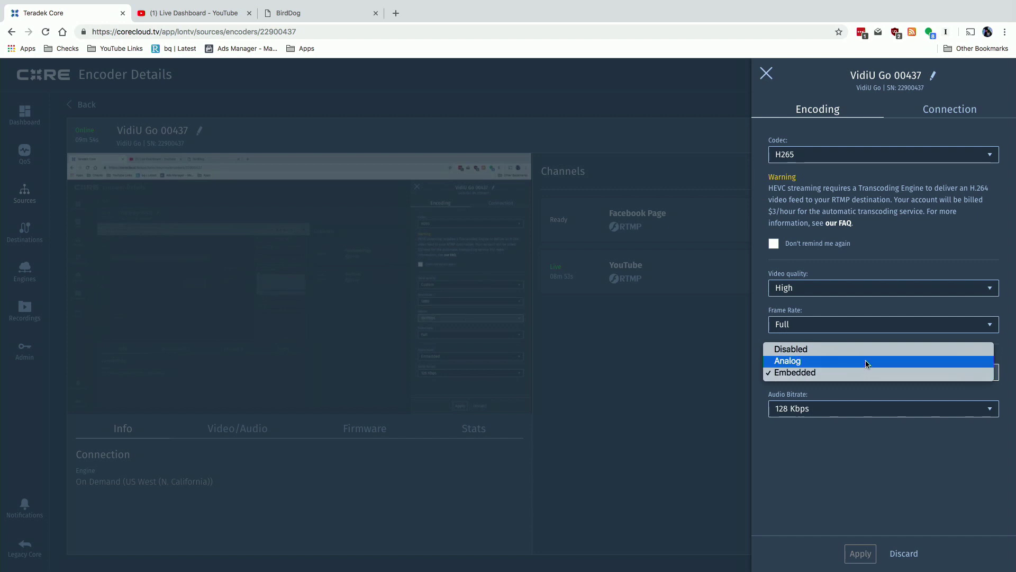
click(861, 424)
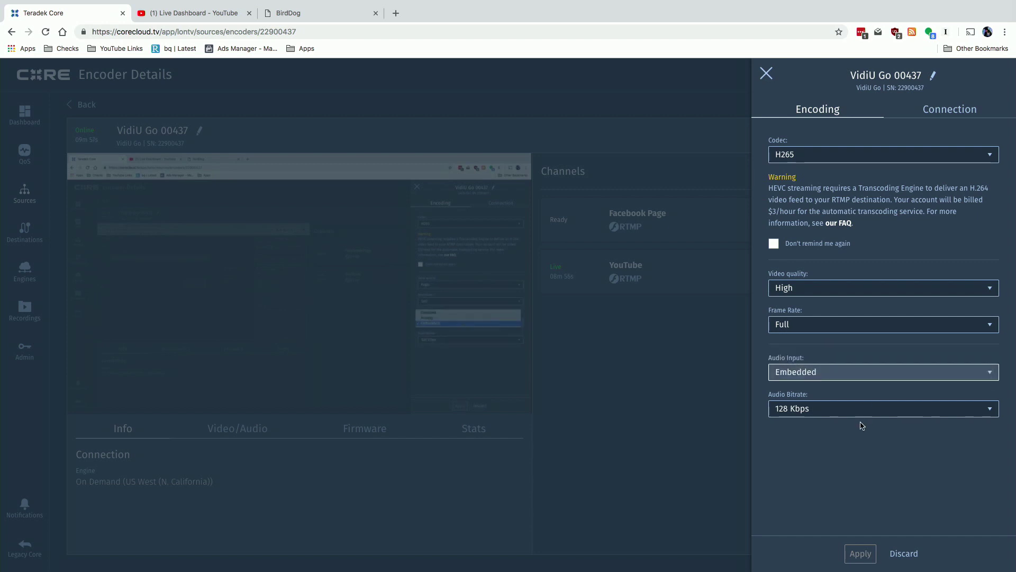
click(941, 111)
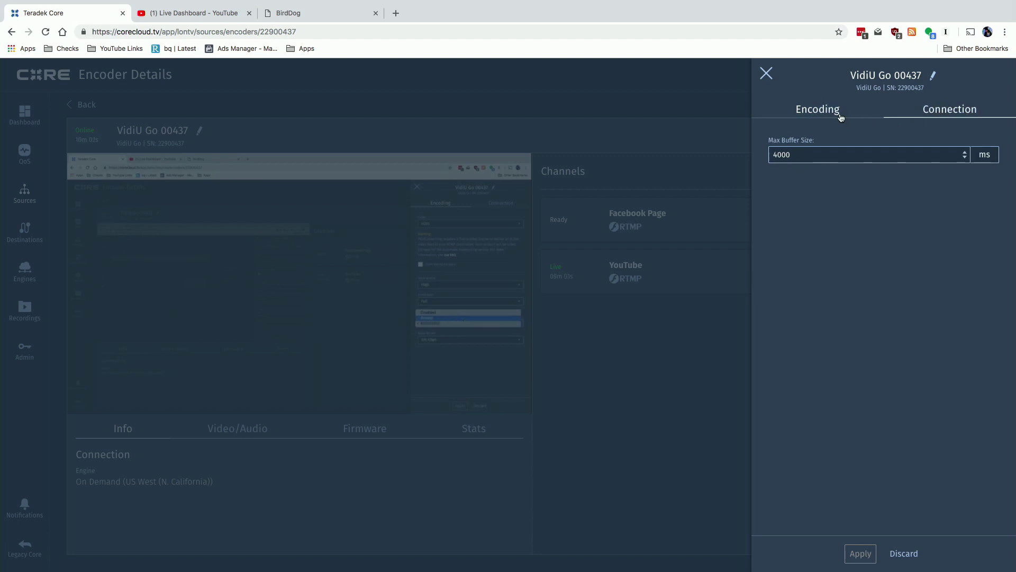
click(824, 116)
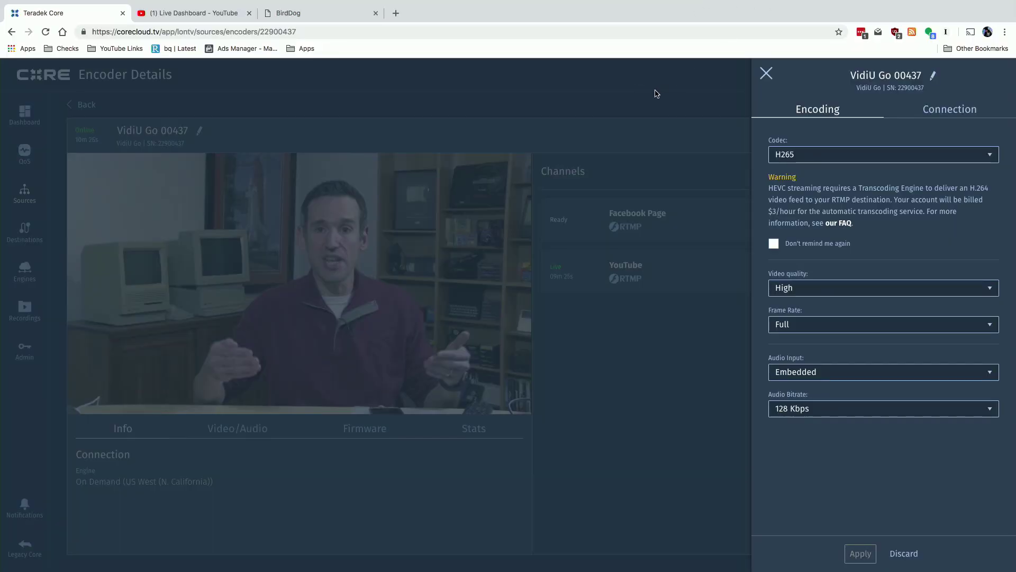
click(656, 94)
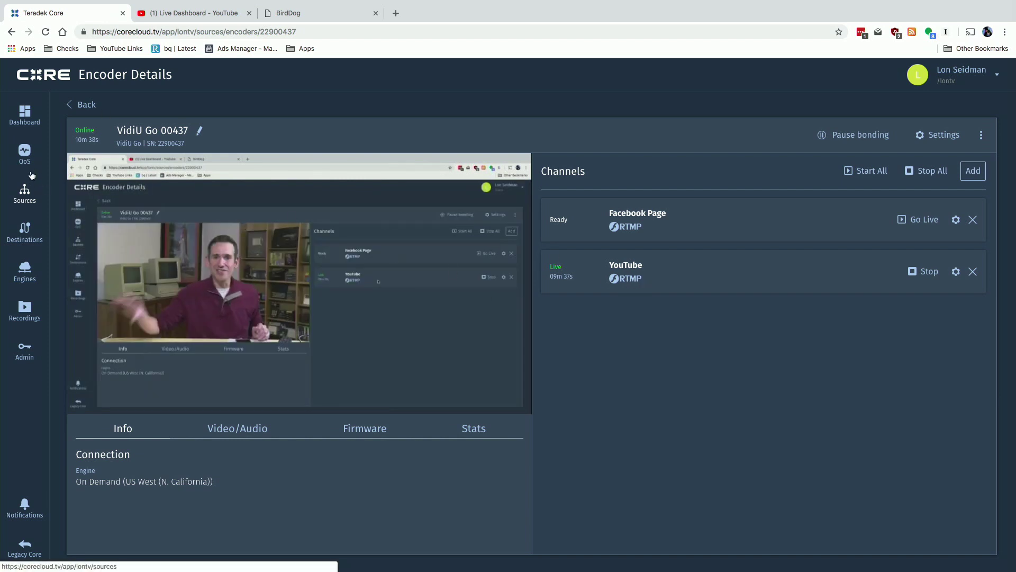
- View the destination channels and the platforms offered for creating a channel, and close the selection without creating one
click(24, 228)
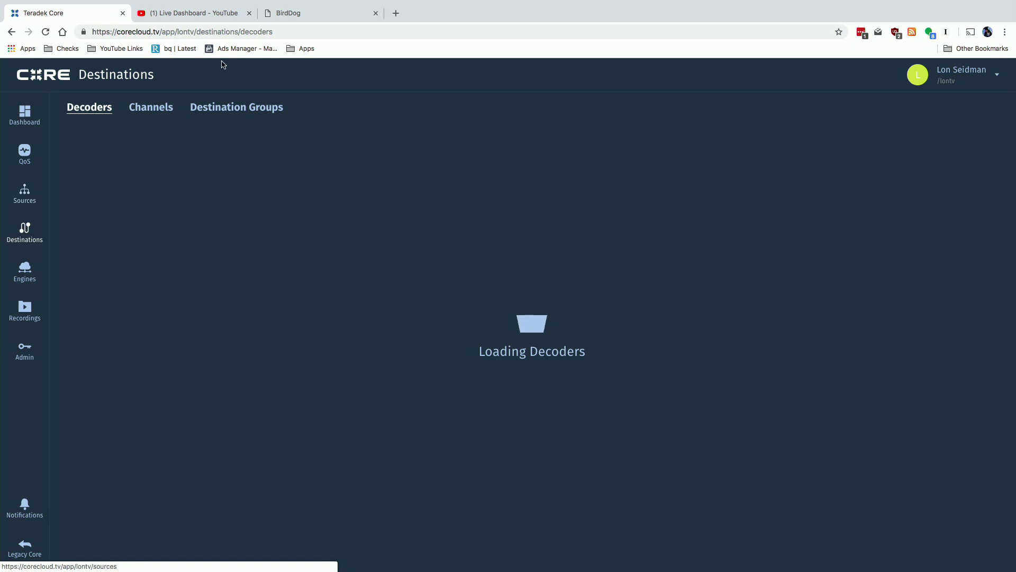
click(151, 108)
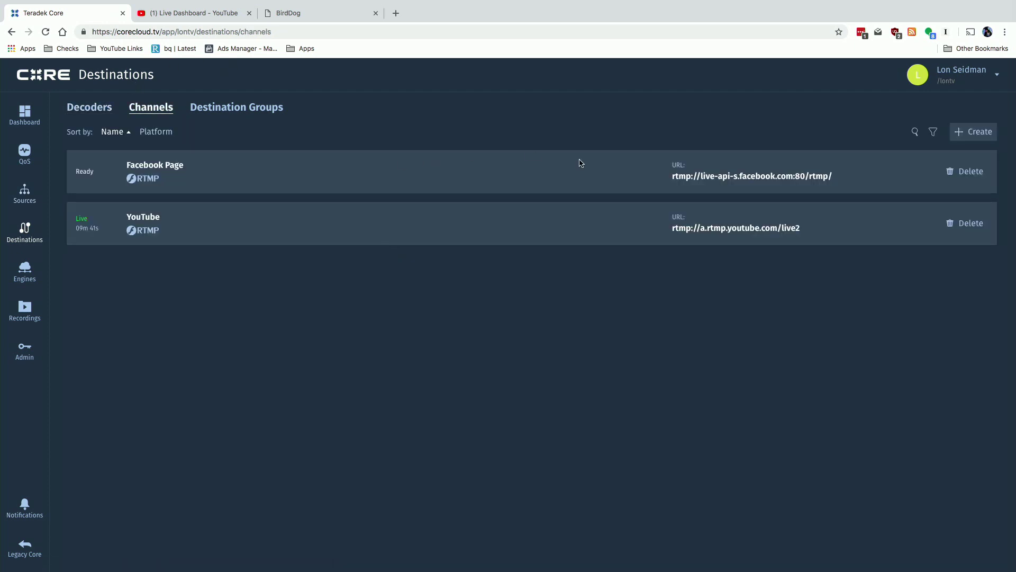
click(972, 135)
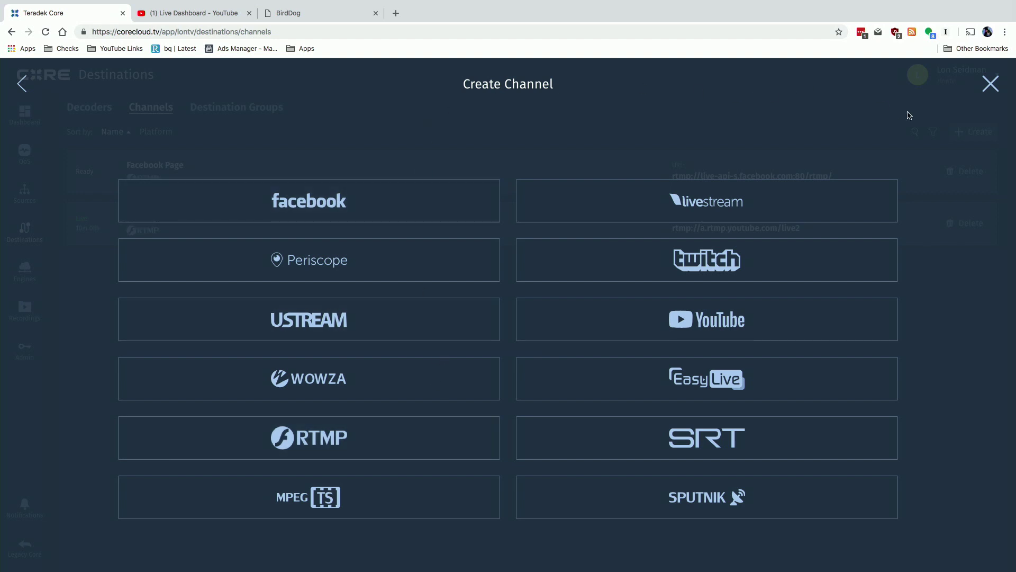
click(989, 85)
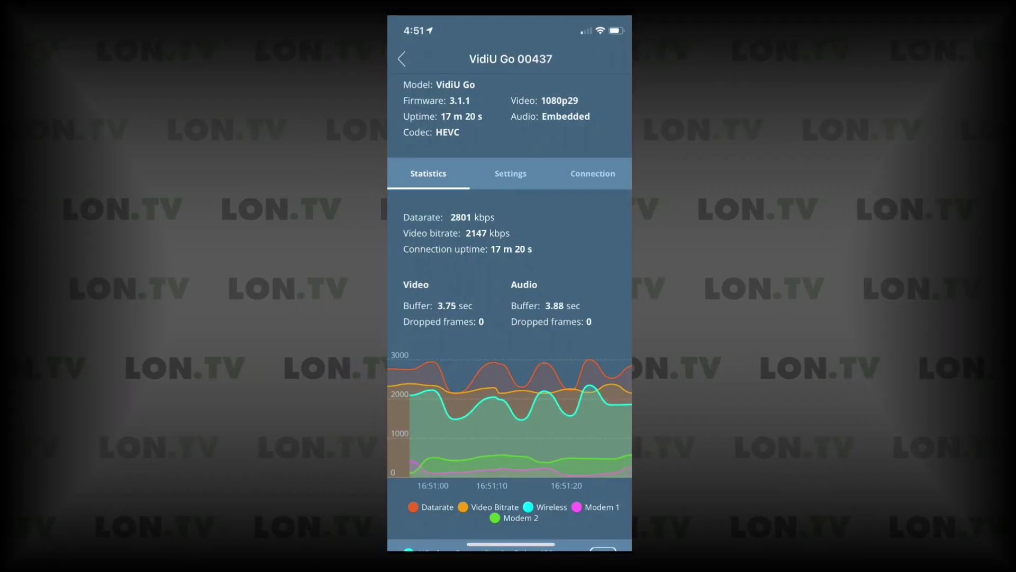
- Examine the VidiU Go's streaming statistics in the mobile app, including the bitrate graph and the wireless and modem connection details
scroll(510, 317, up, 3)
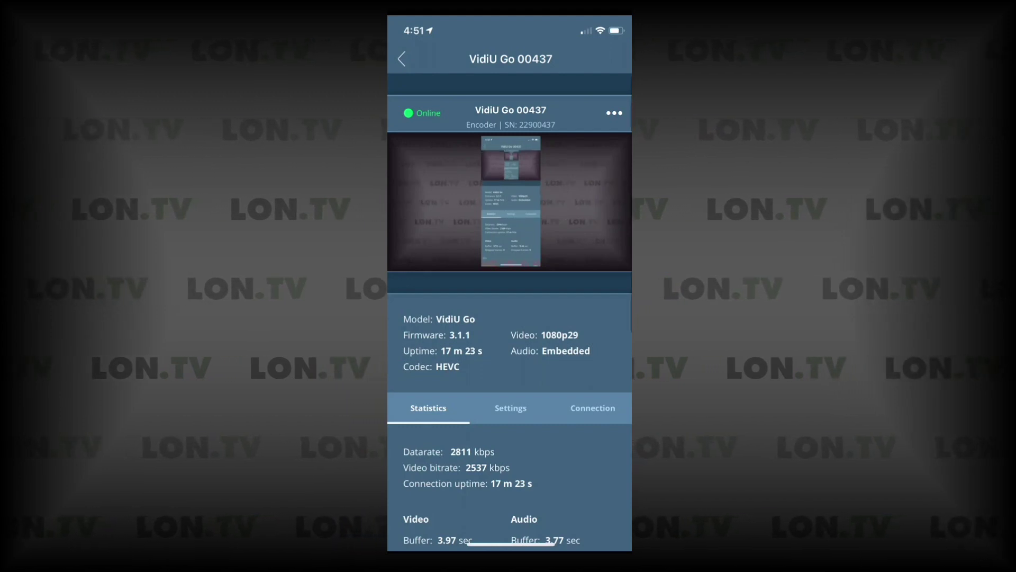
scroll(510, 318, down, 2)
scroll(510, 318, down, 1)
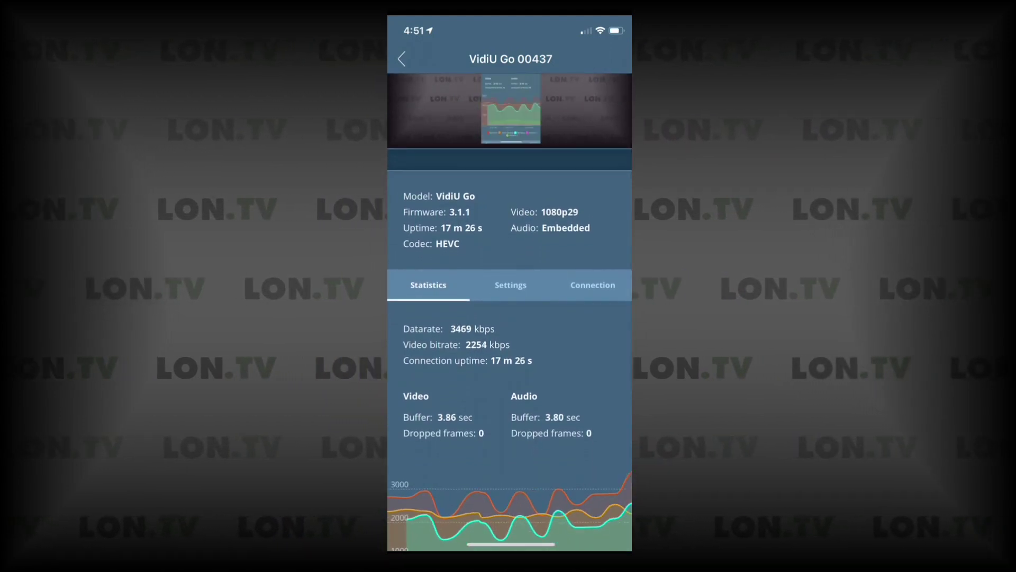
scroll(510, 317, down, 2)
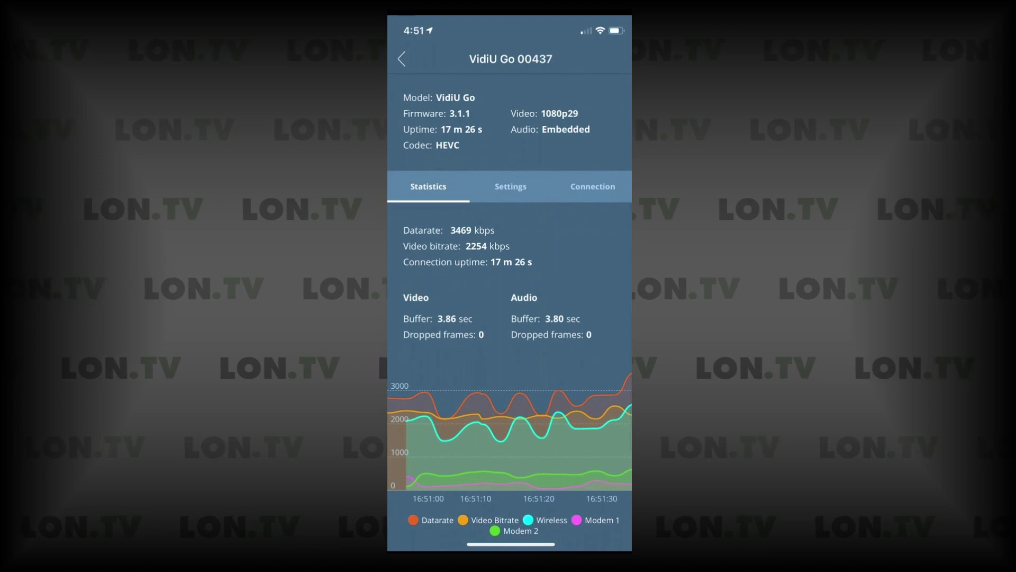
scroll(510, 318, up, 2)
scroll(510, 318, down, 1)
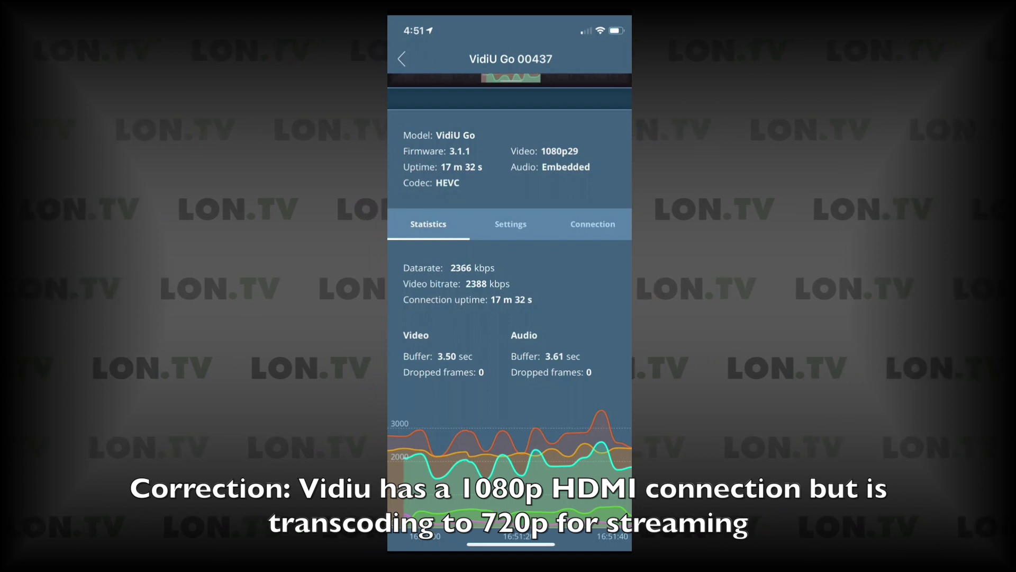
scroll(509, 318, down, 2)
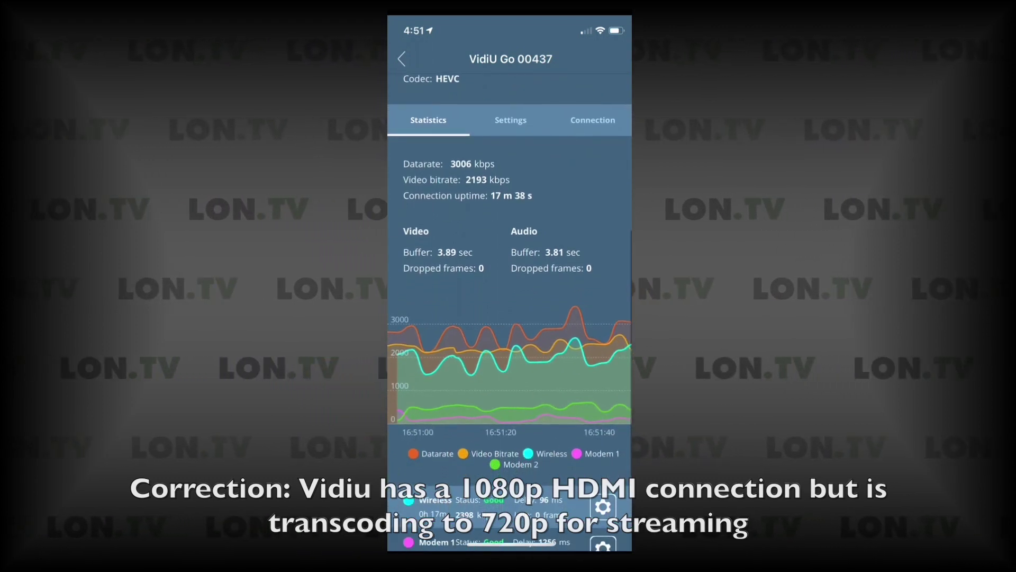
scroll(510, 318, down, 1)
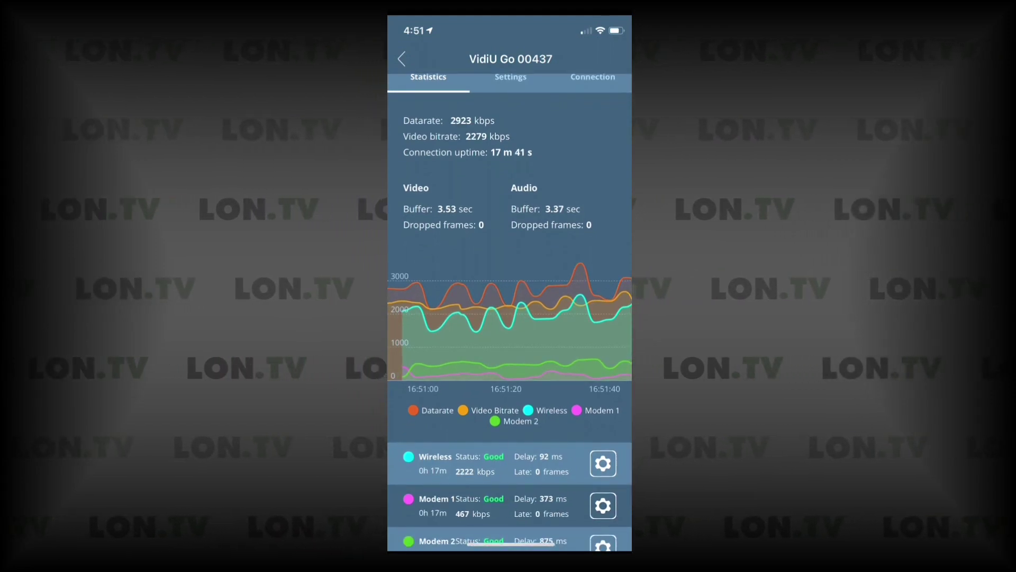
scroll(509, 318, down, 2)
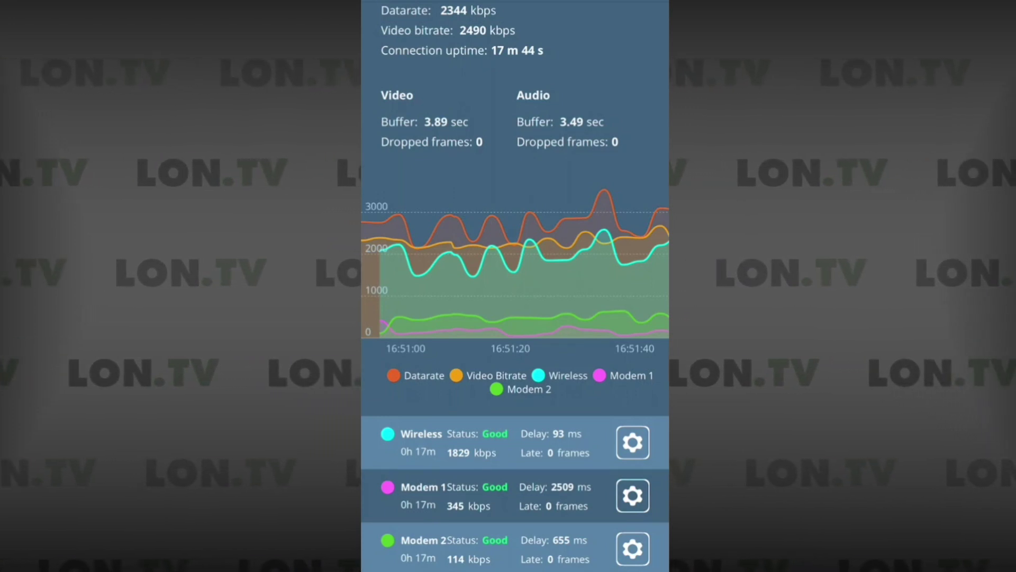
scroll(515, 285, down, 1)
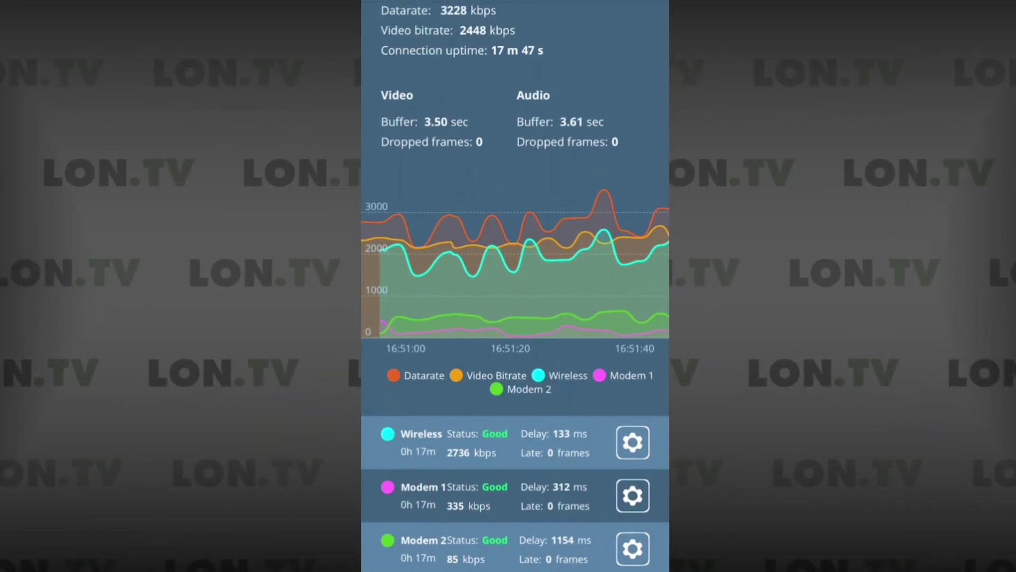